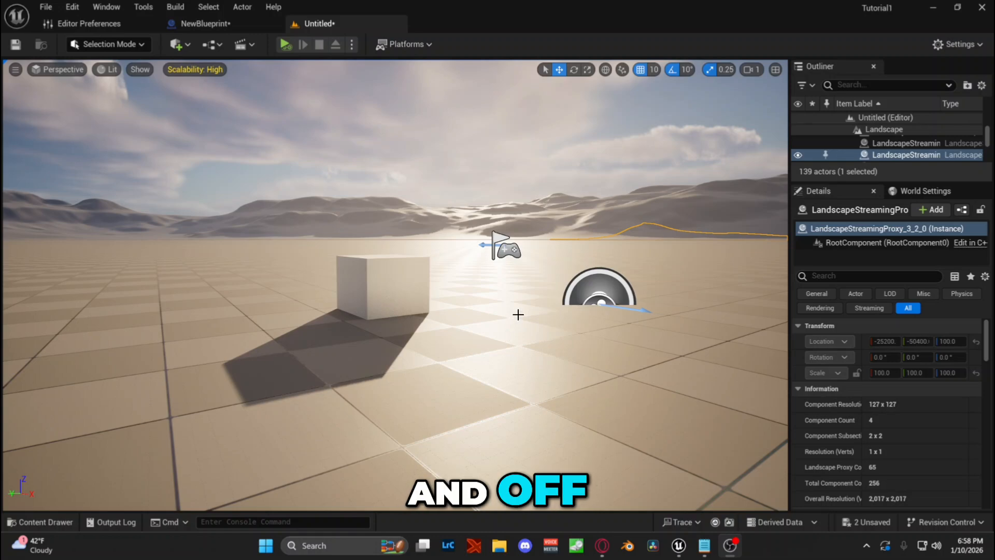
- Place a NewBlueprint actor from the Content Drawer in the cube's shadow, at about X 20, Y 510, Z 0
{"action": "mouse_move", "coordinate": [519, 315]}
{"action": "right_mouse_down"}
{"action": "mouse_move", "coordinate": [520, 293]}
{"action": "mouse_move", "coordinate": [508, 328]}
{"action": "right_mouse_up"}
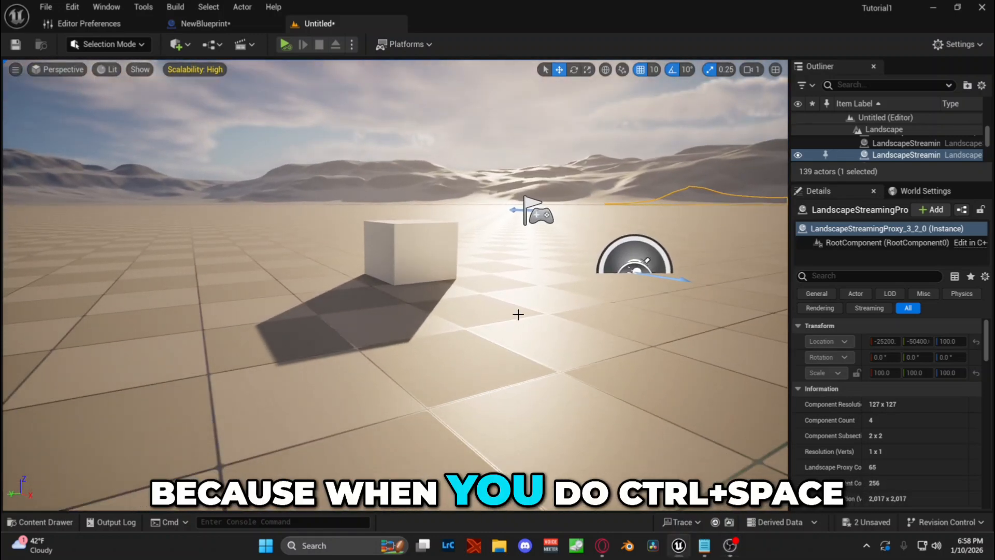
{"action": "key", "text": "ctrl+space"}
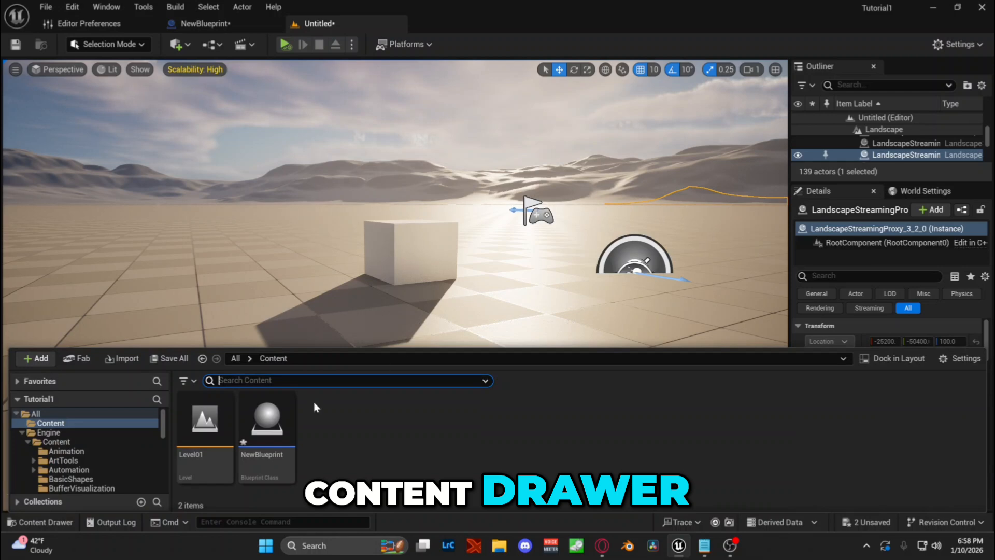
{"action": "left_click_drag", "start_coordinate": [265, 431], "coordinate": [311, 322]}
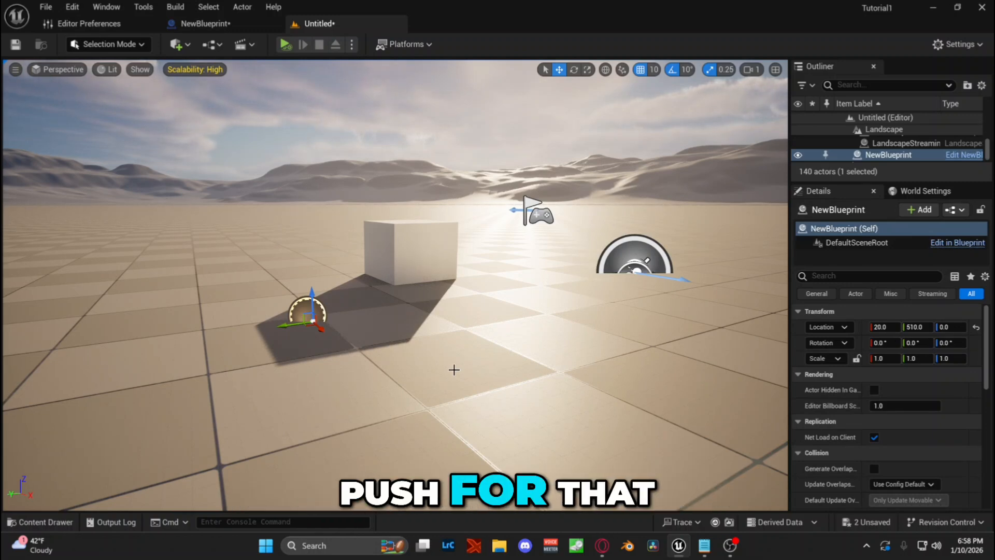
- Examine the Content Drawer's view, filter, content and search settings
{"action": "key", "text": "ctrl+space"}
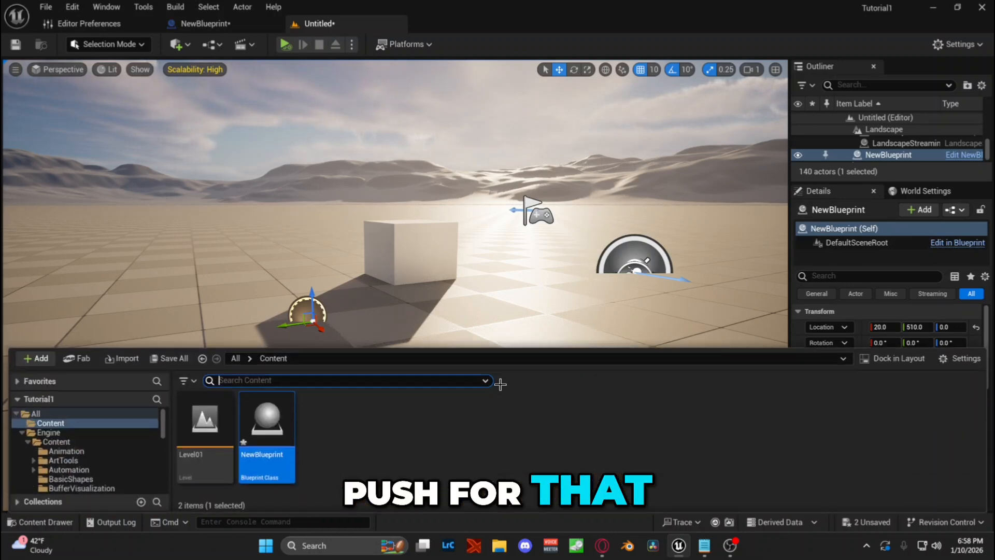
{"action": "left_click", "coordinate": [952, 359]}
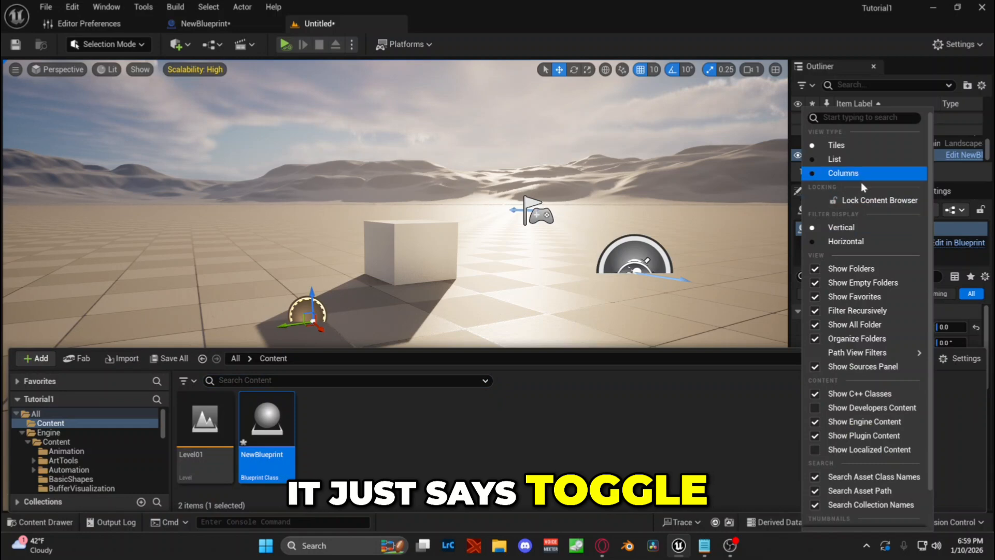
{"action": "scroll", "coordinate": [861, 259], "scroll_direction": "down", "scroll_amount": 3}
{"action": "scroll", "coordinate": [871, 455], "scroll_direction": "up", "scroll_amount": 3}
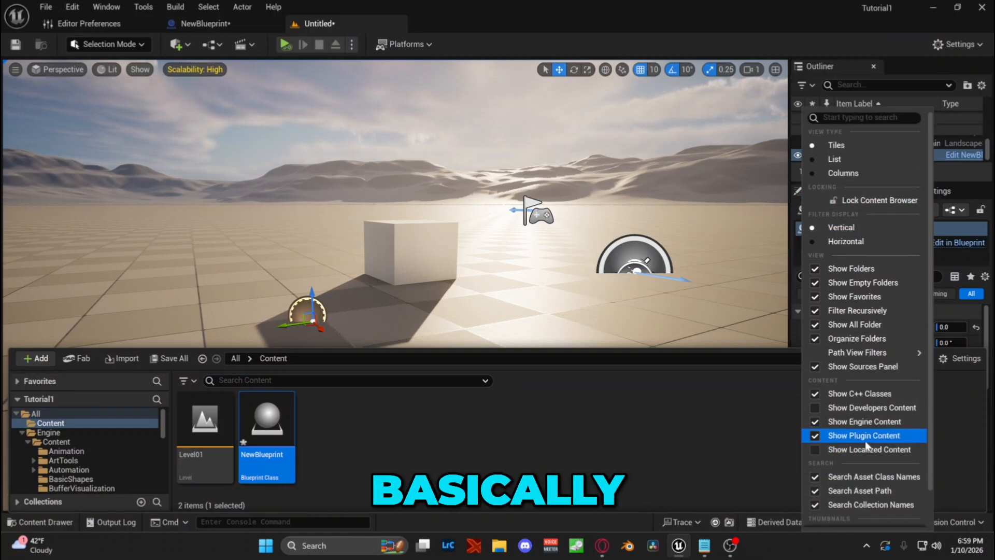
{"action": "left_click", "coordinate": [719, 414]}
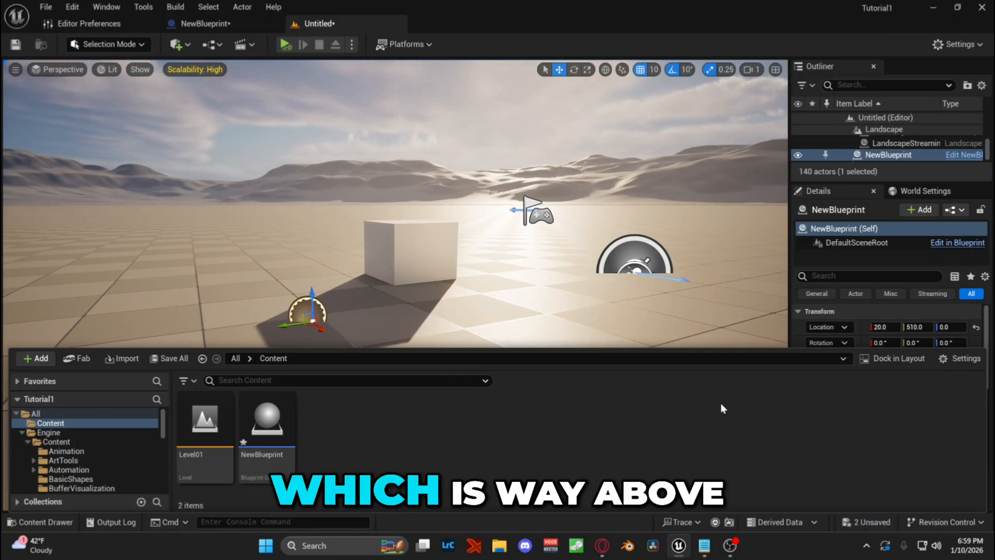
- Open the Content Drawer and dismiss it by returning to the viewport
{"action": "right_click_drag", "start_coordinate": [694, 288], "coordinate": [694, 309]}
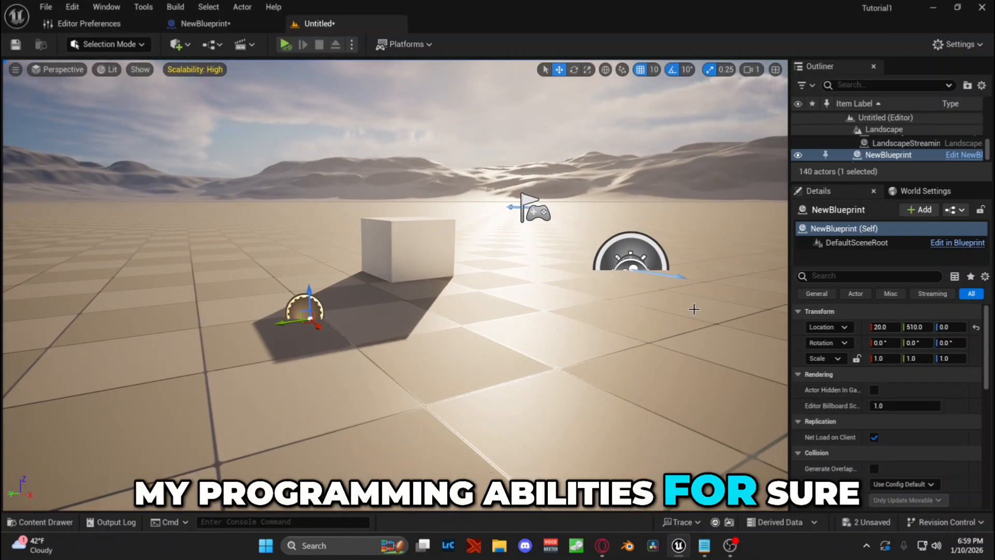
{"action": "right_click_drag", "start_coordinate": [590, 342], "coordinate": [575, 345]}
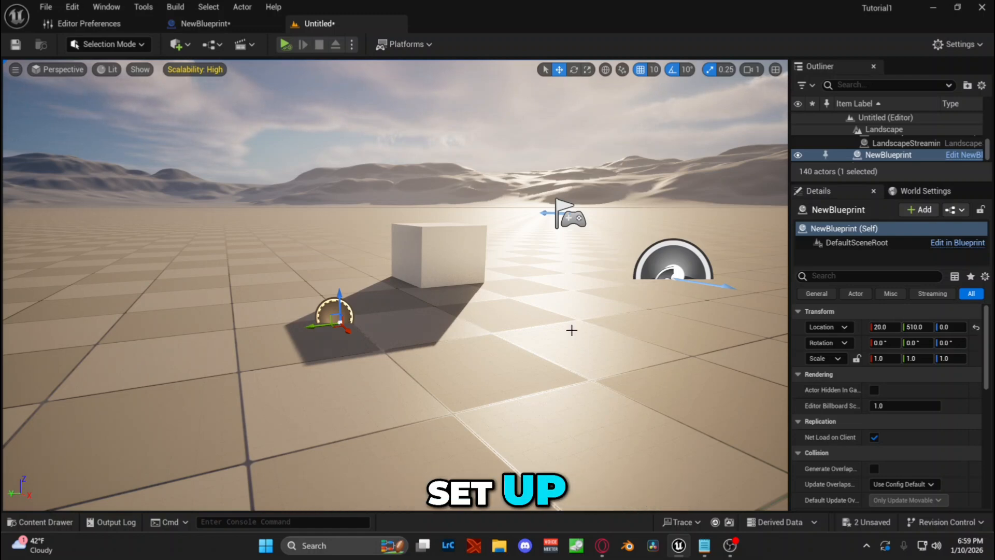
{"action": "right_click_drag", "start_coordinate": [572, 331], "coordinate": [580, 324]}
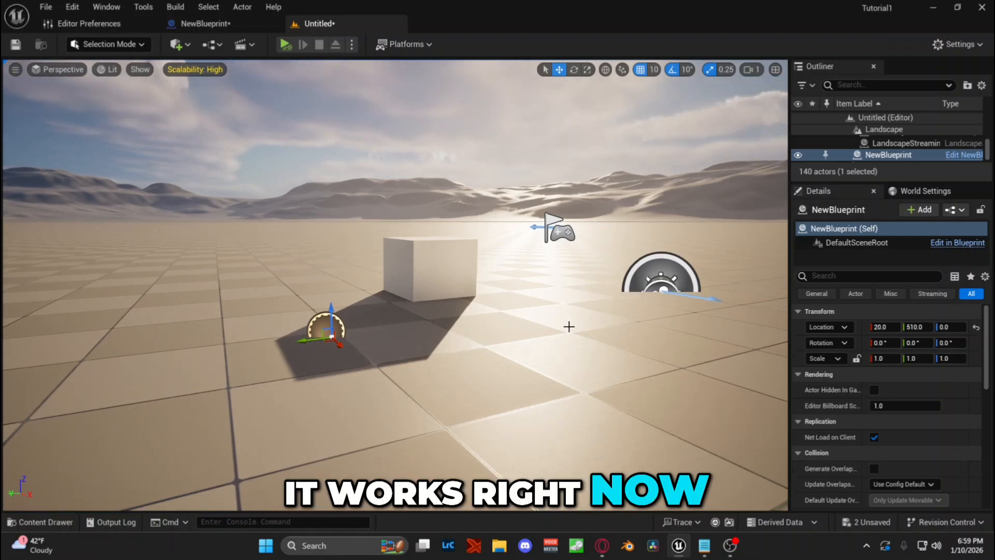
{"action": "key", "text": "ctrl+space"}
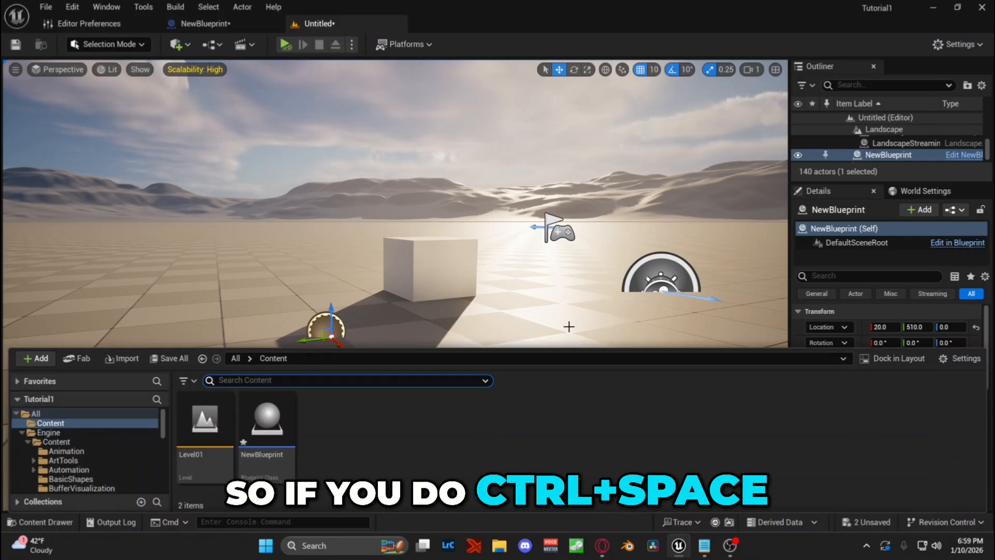
{"action": "right_click_drag", "start_coordinate": [596, 240], "coordinate": [546, 320]}
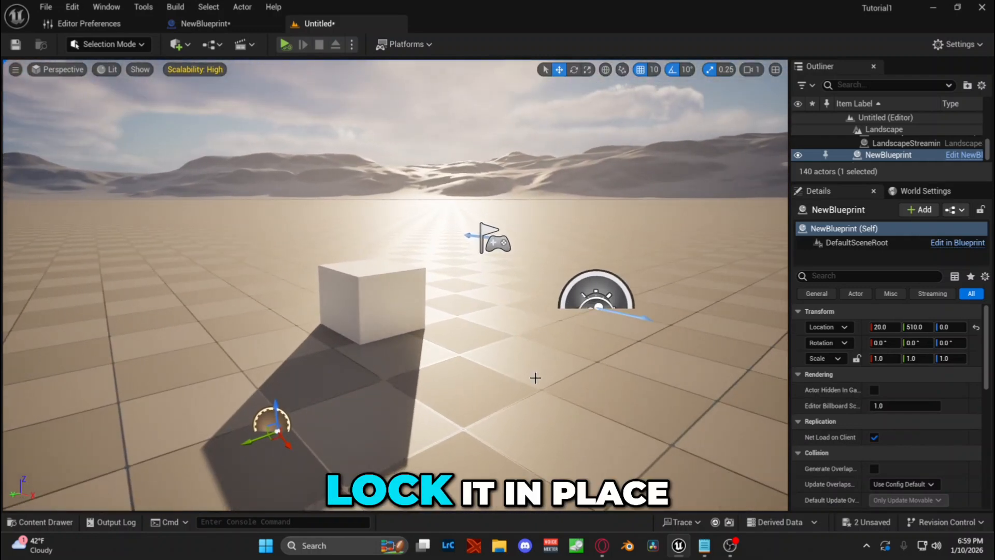
- Dock the Content Drawer in the editor layout below the viewport
{"action": "key", "text": "ctrl+space"}
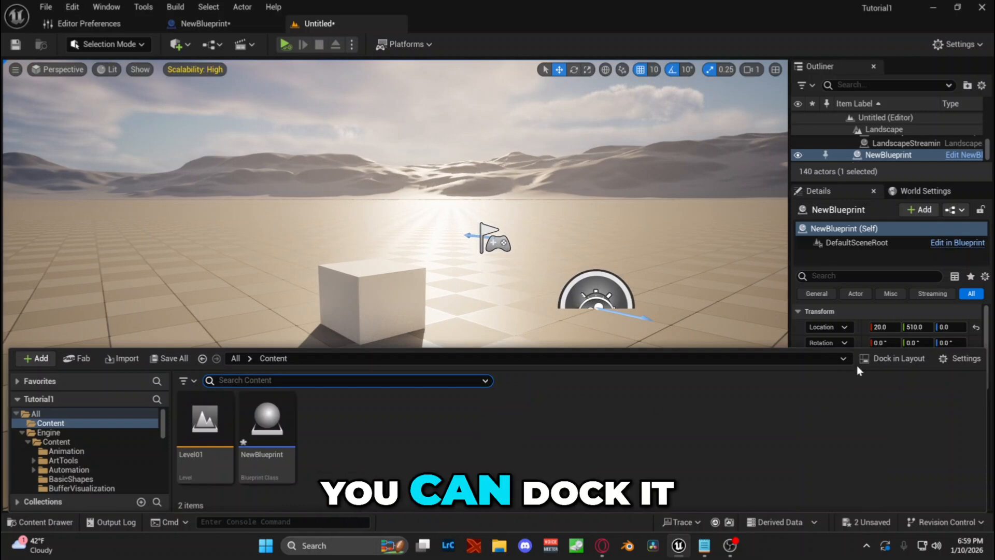
{"action": "left_click", "coordinate": [871, 359]}
{"action": "right_click", "coordinate": [477, 253]}
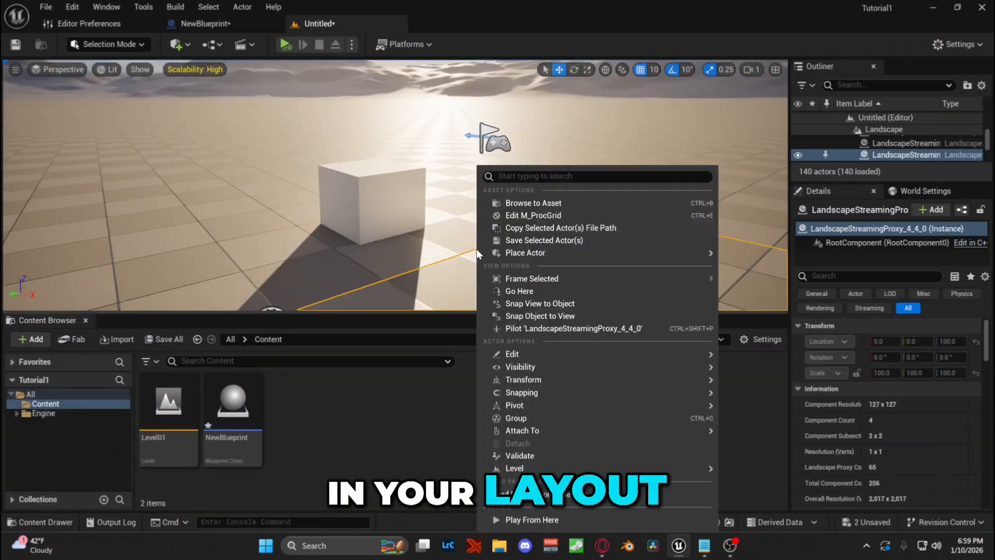
{"action": "mouse_move", "coordinate": [412, 246]}
{"action": "right_mouse_down"}
{"action": "mouse_move", "coordinate": [417, 273]}
{"action": "mouse_move", "coordinate": [417, 253]}
{"action": "right_mouse_up"}
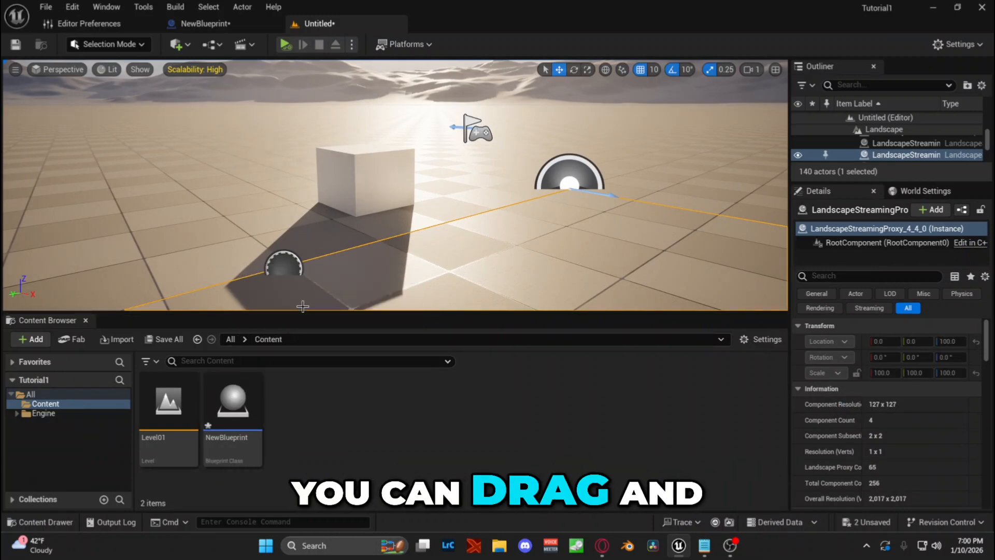
- Place two more NewBlueprint actors in the cube's shadow, the second at about X 50, Y 400, and close the docked Content Browser
{"action": "left_click_drag", "start_coordinate": [243, 384], "coordinate": [362, 254]}
{"action": "left_click_drag", "start_coordinate": [234, 409], "coordinate": [410, 255]}
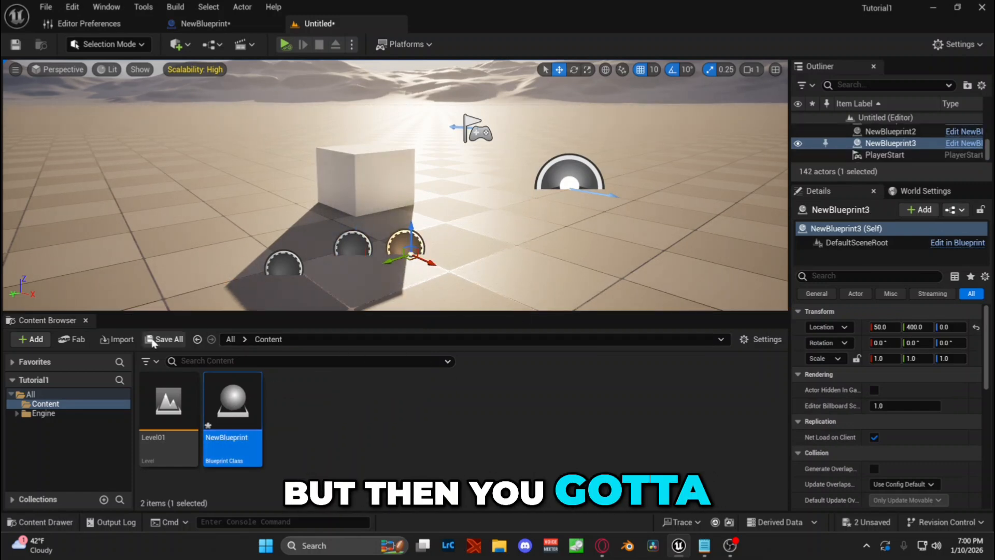
{"action": "left_click", "coordinate": [86, 320]}
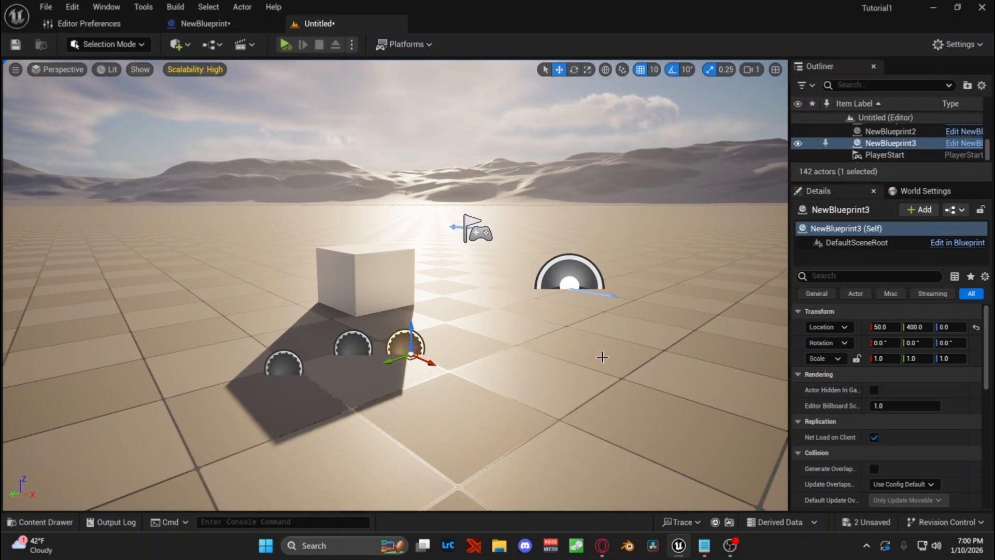
- Bring up the Content Drawer again and dock it in the layout
{"action": "right_click_drag", "start_coordinate": [612, 368], "coordinate": [604, 369]}
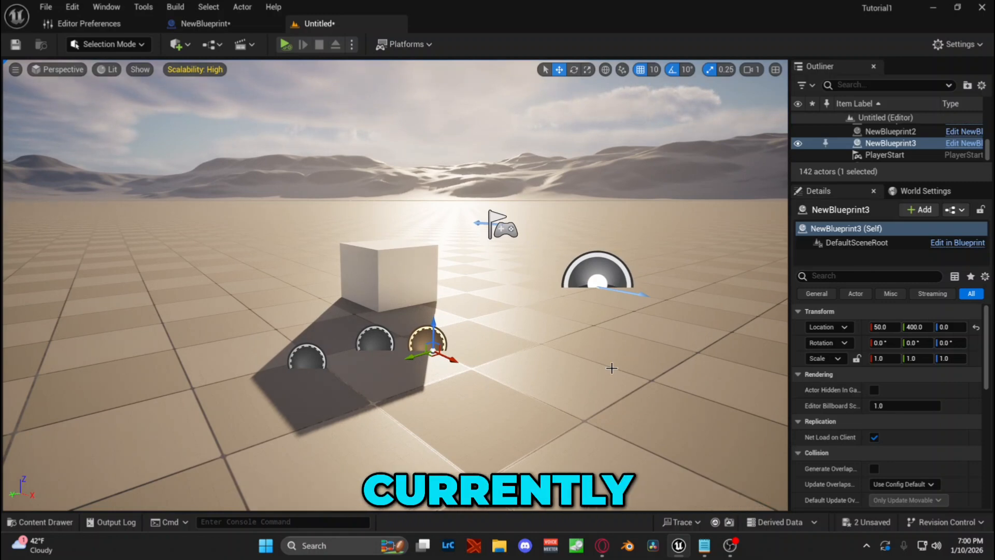
{"action": "right_click_drag", "start_coordinate": [556, 351], "coordinate": [552, 356]}
{"action": "left_click", "coordinate": [564, 351]}
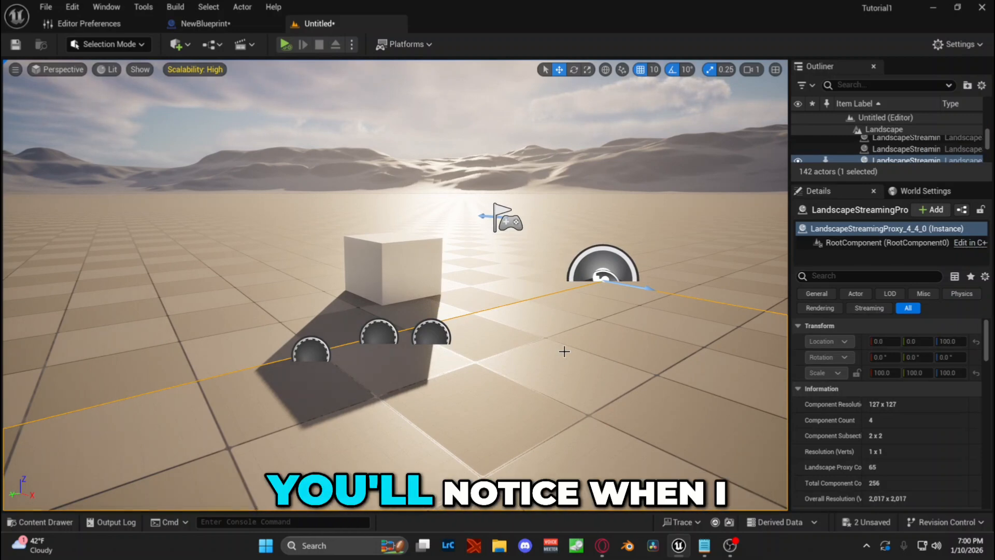
{"action": "key", "text": "ctrl+space"}
{"action": "left_click", "coordinate": [885, 360]}
{"action": "left_click", "coordinate": [307, 190]}
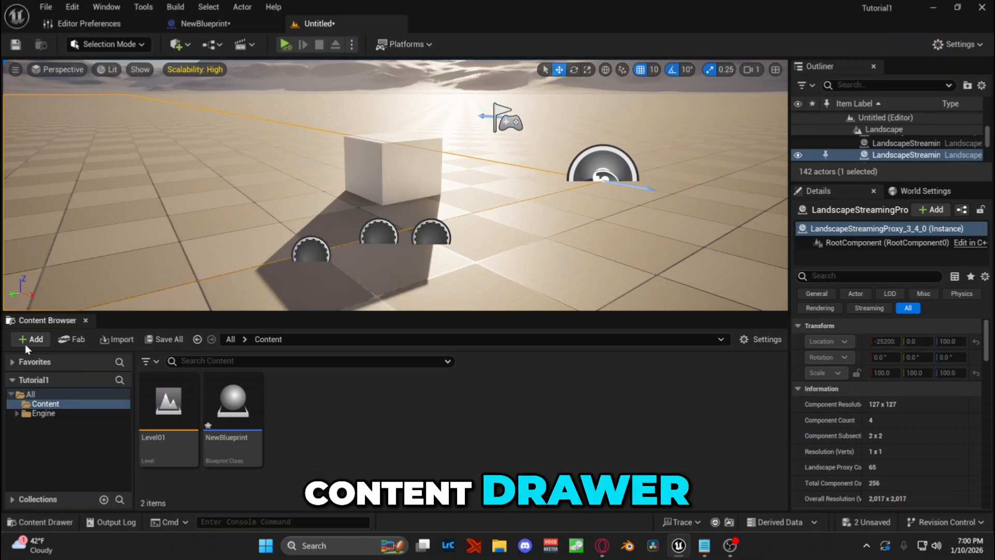
- Open the Content Drawer over the docked Content Browser, and close both the drawer and the docked browser
{"action": "left_click", "coordinate": [62, 522]}
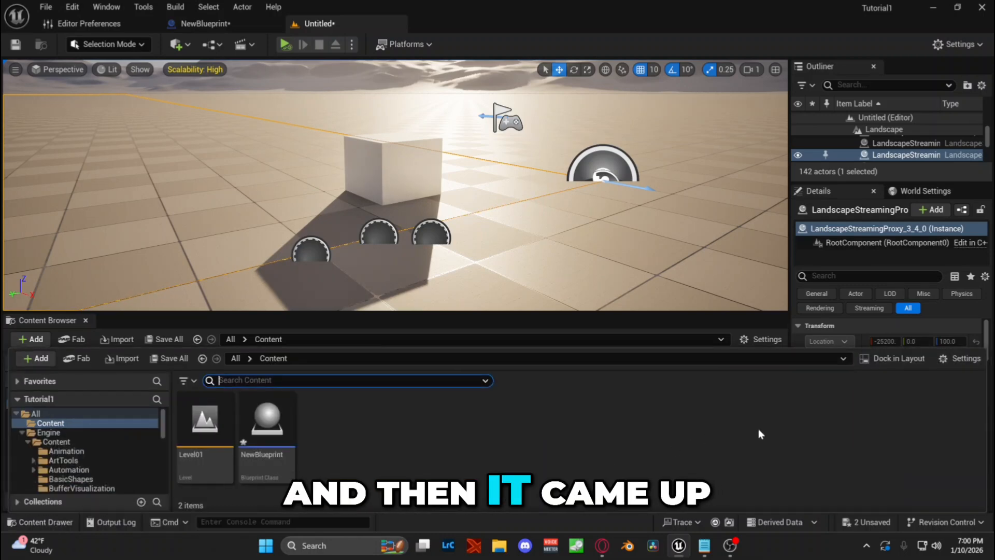
{"action": "left_click", "coordinate": [471, 248]}
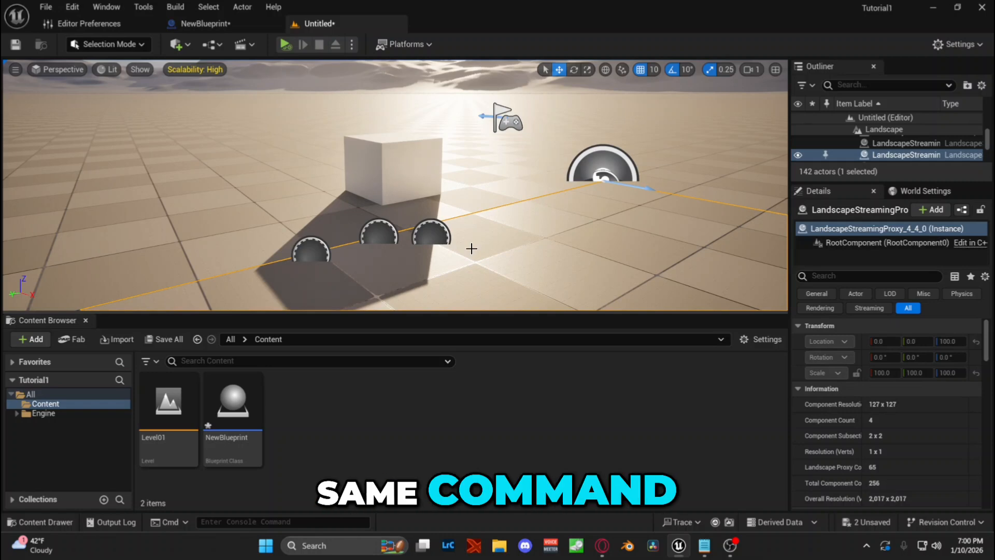
{"action": "key", "text": "ctrl+shift+a"}
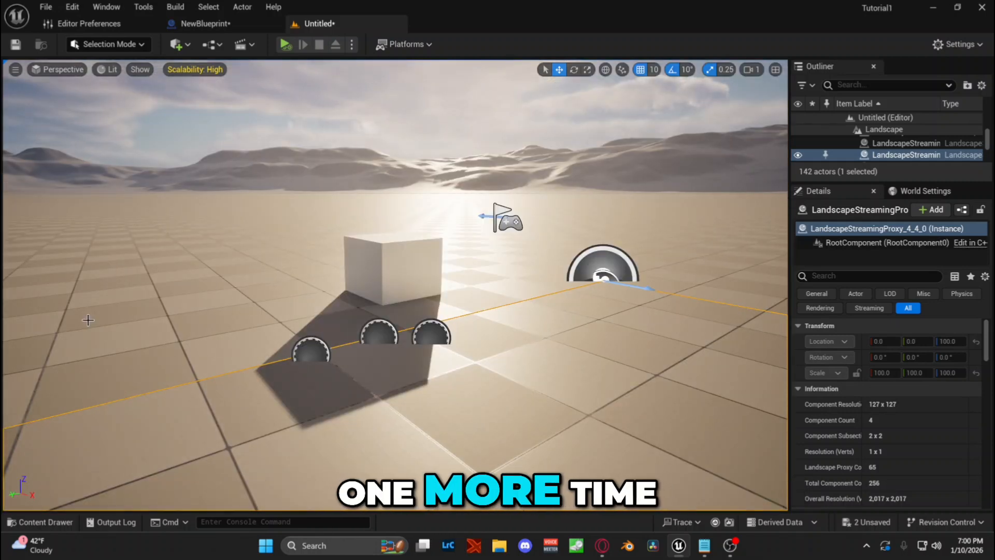
- Show the docked Content Browser once more and close it to restore the full viewport
{"action": "key", "text": "ctrl+shift+s"}
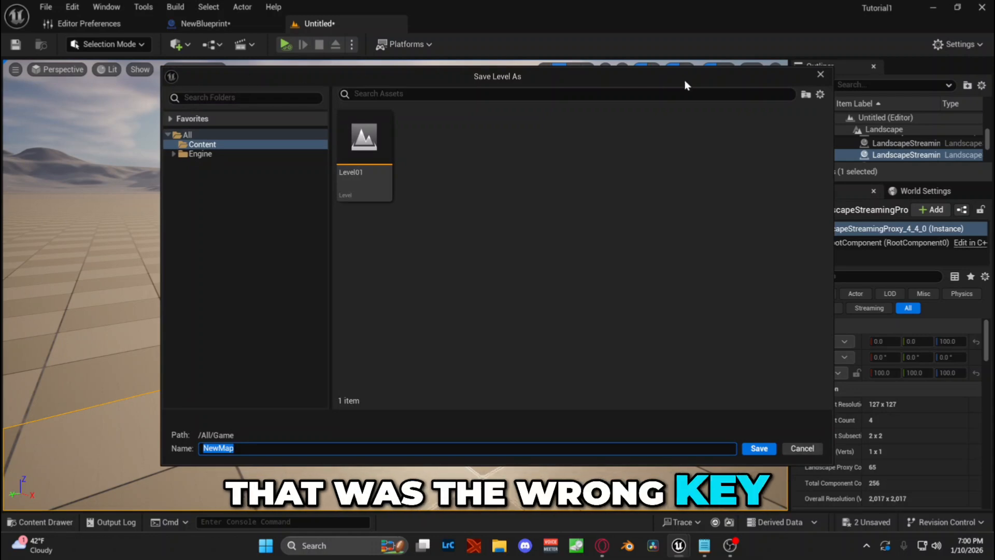
{"action": "left_click", "coordinate": [821, 75]}
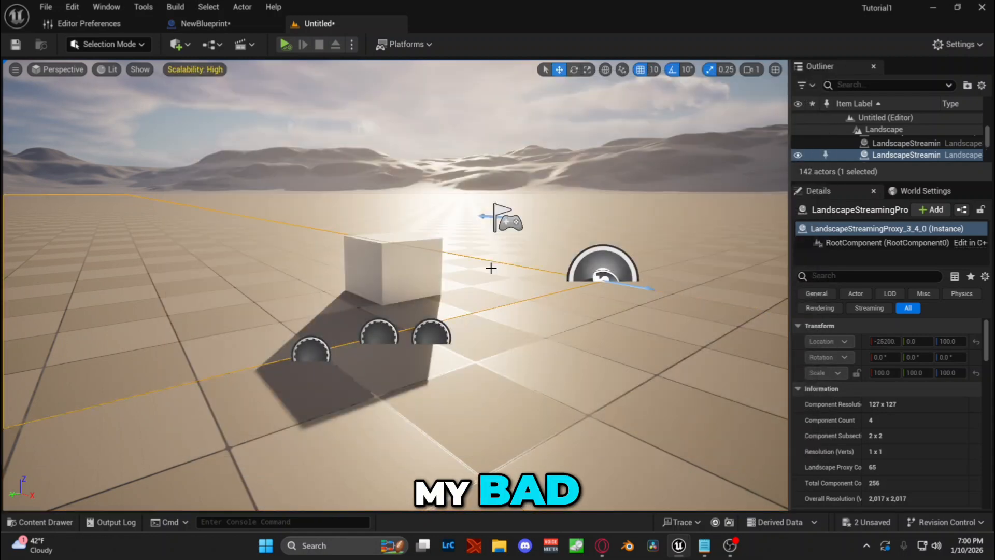
{"action": "key", "text": "ctrl+space"}
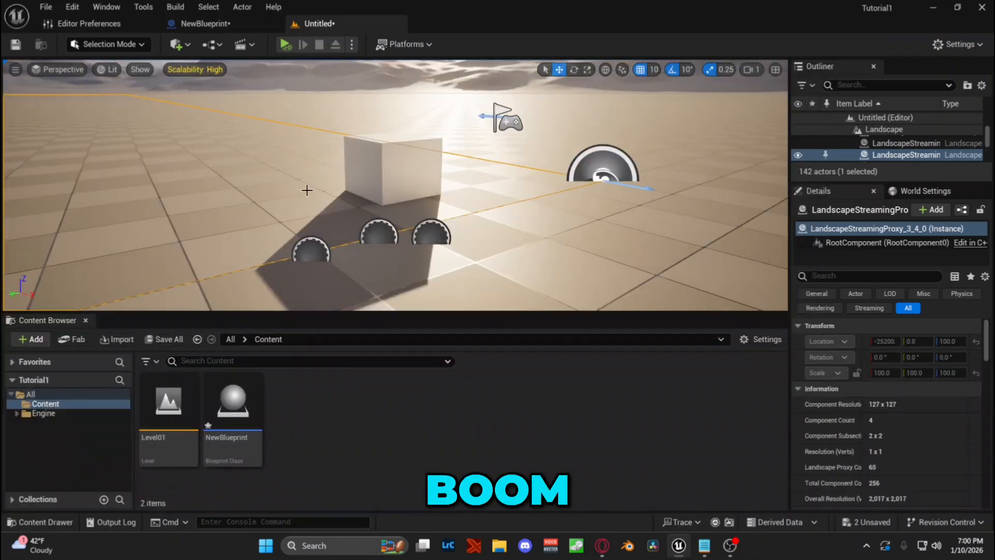
{"action": "left_click", "coordinate": [86, 321]}
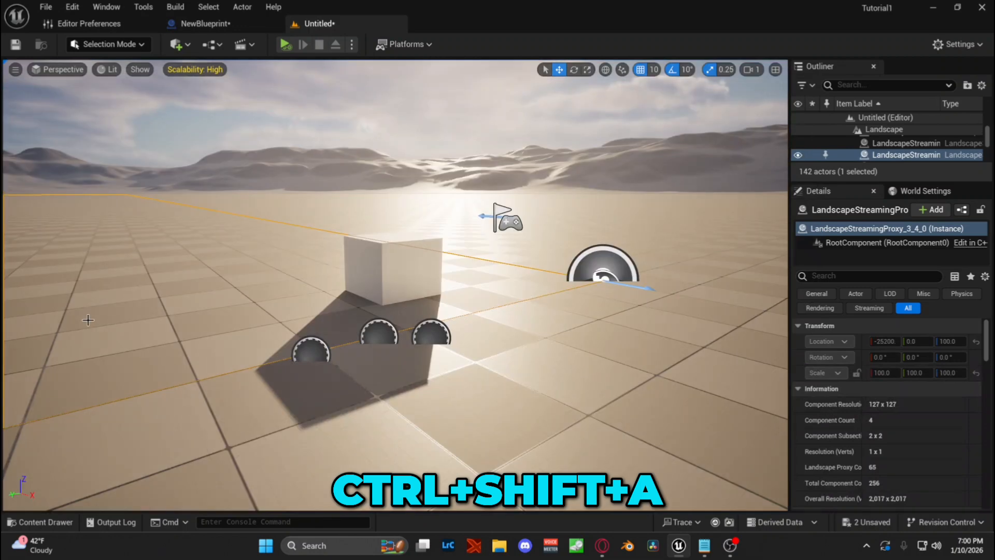
- Place another NewBlueprint actor from the Content Drawer beside the cube, outside its shadow, at about X -40, Y 240, Z 0
{"action": "right_click_drag", "start_coordinate": [400, 357], "coordinate": [355, 366]}
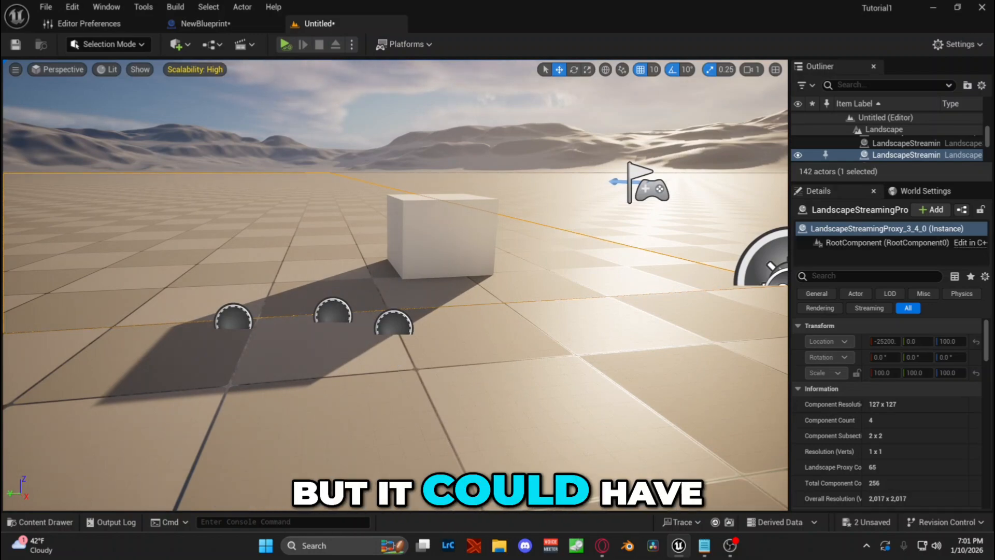
{"action": "key", "text": "s"}
{"action": "right_click_drag", "start_coordinate": [395, 285], "coordinate": [392, 241]}
{"action": "key", "text": "w"}
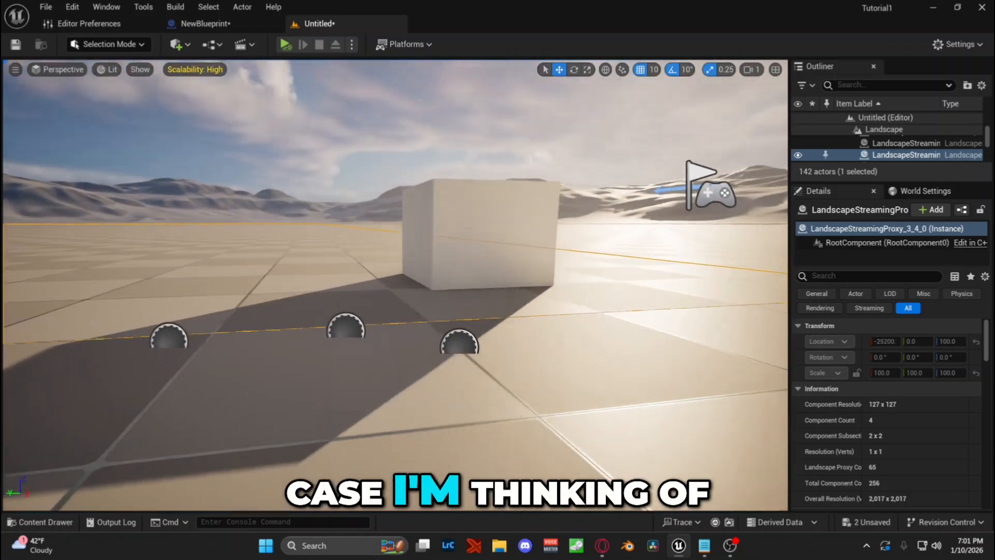
{"action": "right_click_drag", "start_coordinate": [513, 361], "coordinate": [521, 343]}
{"action": "key", "text": "s"}
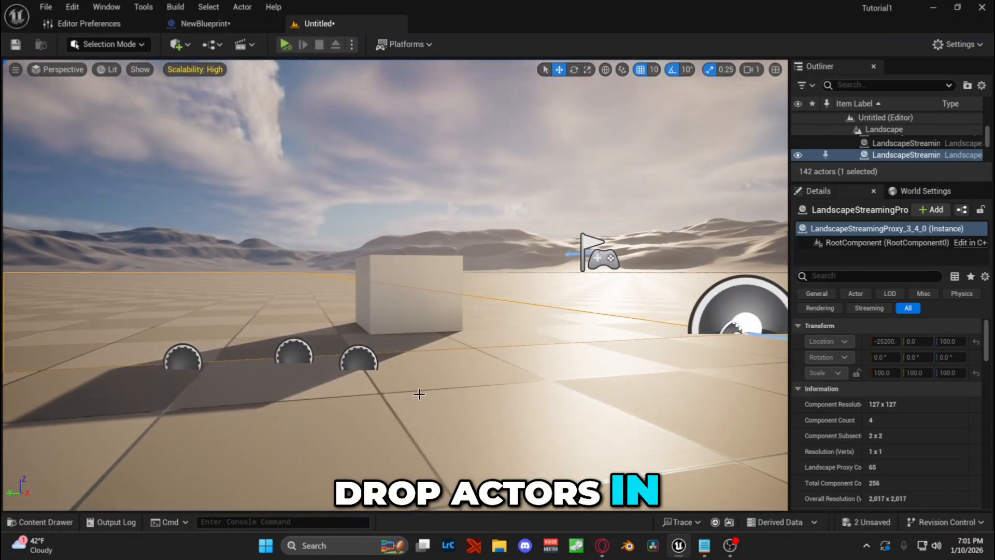
{"action": "key", "text": "ctrl+space"}
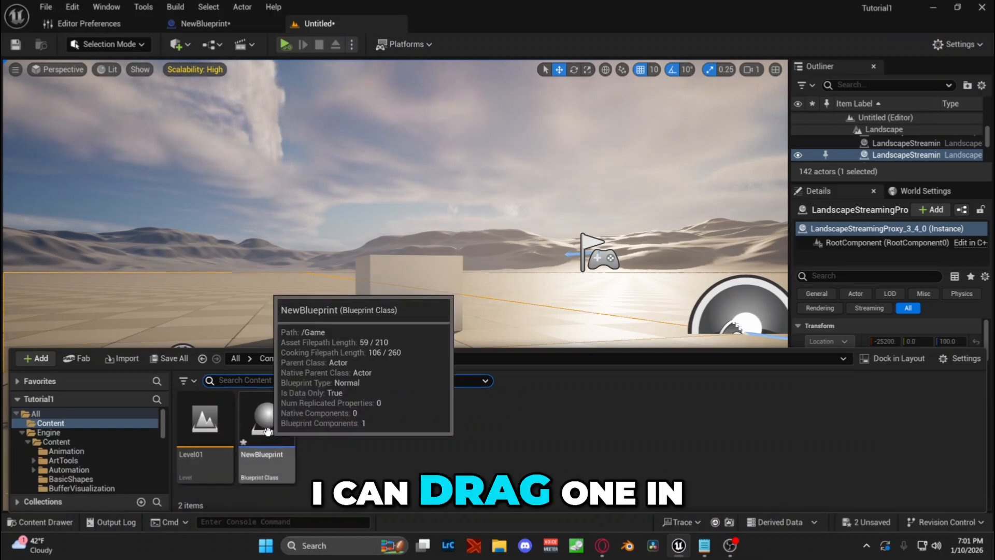
{"action": "left_click_drag", "start_coordinate": [267, 432], "coordinate": [440, 363]}
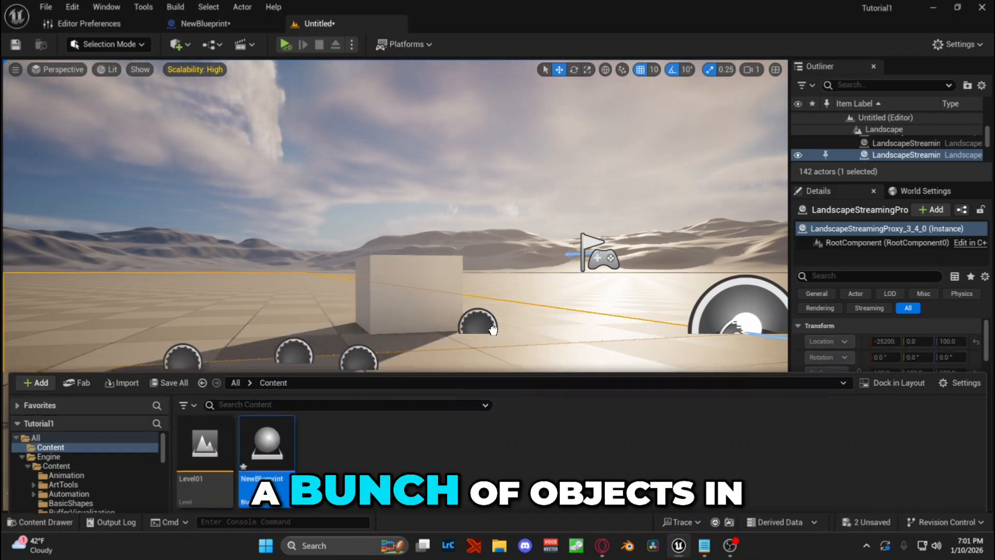
{"action": "left_click_drag", "start_coordinate": [480, 327], "coordinate": [516, 337]}
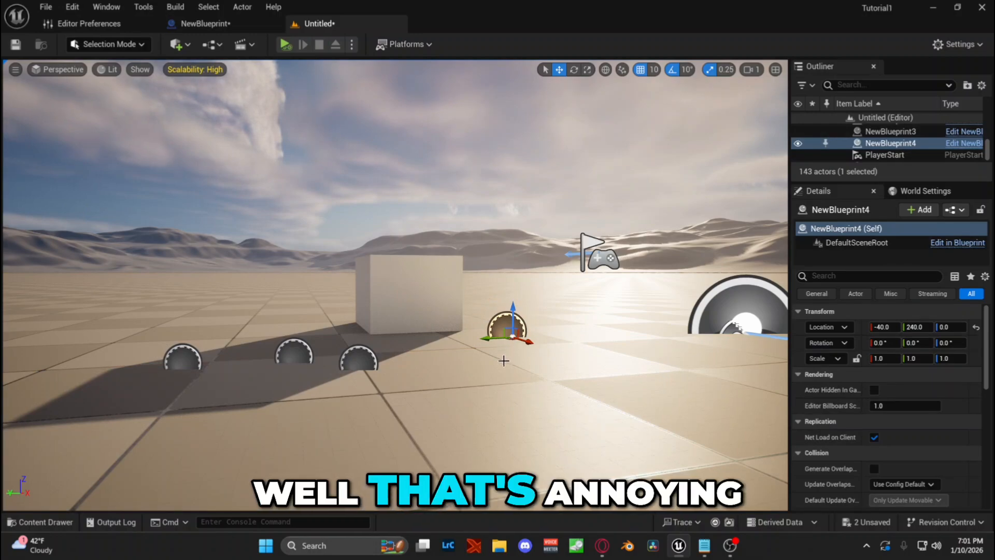
- Open the Content Drawer over the level viewport and dismiss it again without placing anything
{"action": "mouse_move", "coordinate": [504, 367]}
{"action": "right_mouse_down"}
{"action": "mouse_move", "coordinate": [518, 342]}
{"action": "mouse_move", "coordinate": [519, 394]}
{"action": "mouse_move", "coordinate": [504, 367]}
{"action": "right_mouse_up"}
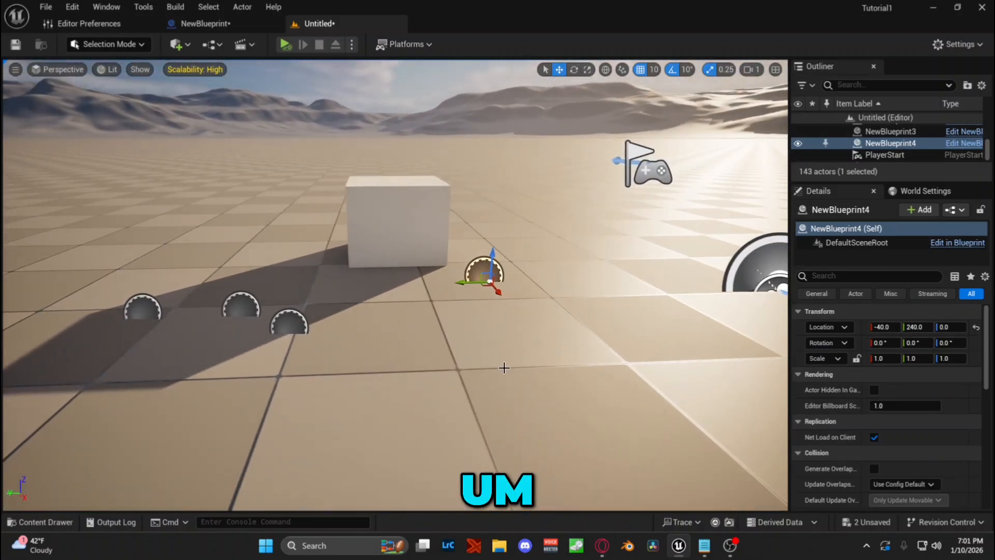
{"action": "key", "text": "ctrl+space"}
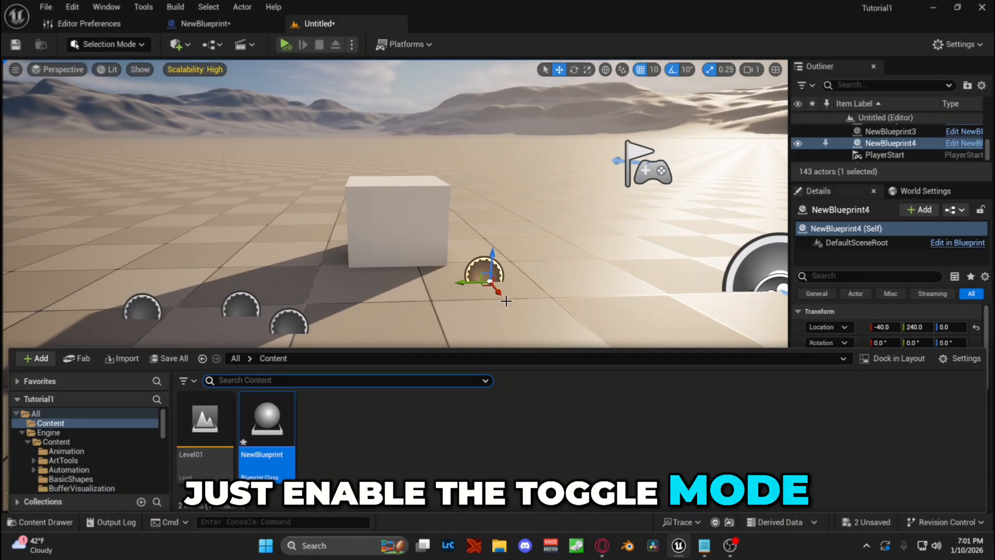
{"action": "key", "text": "ctrl+space"}
- Dock the Content Drawer in the layout and dismiss the drawer overlay, keeping the docked Content Browser open
{"action": "mouse_move", "coordinate": [534, 298]}
{"action": "right_mouse_down"}
{"action": "mouse_move", "coordinate": [518, 291]}
{"action": "mouse_move", "coordinate": [549, 301]}
{"action": "mouse_move", "coordinate": [540, 296]}
{"action": "right_mouse_up"}
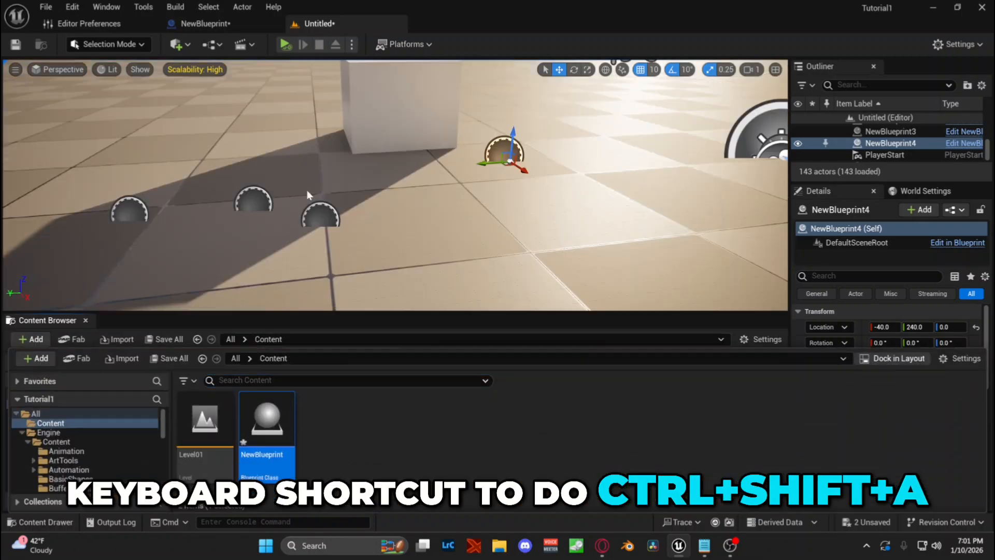
{"action": "left_click", "coordinate": [307, 190]}
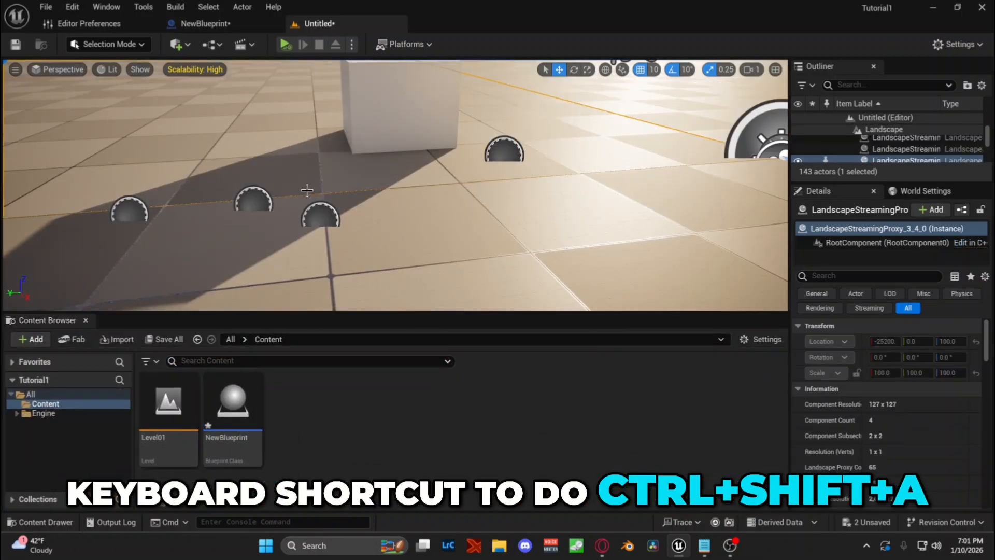
- Place four more NewBlueprint actors on the floor in front of the cube, including one at X 80, Y 260 and one at X 20, Y 220
{"action": "right_click_drag", "start_coordinate": [306, 190], "coordinate": [316, 151]}
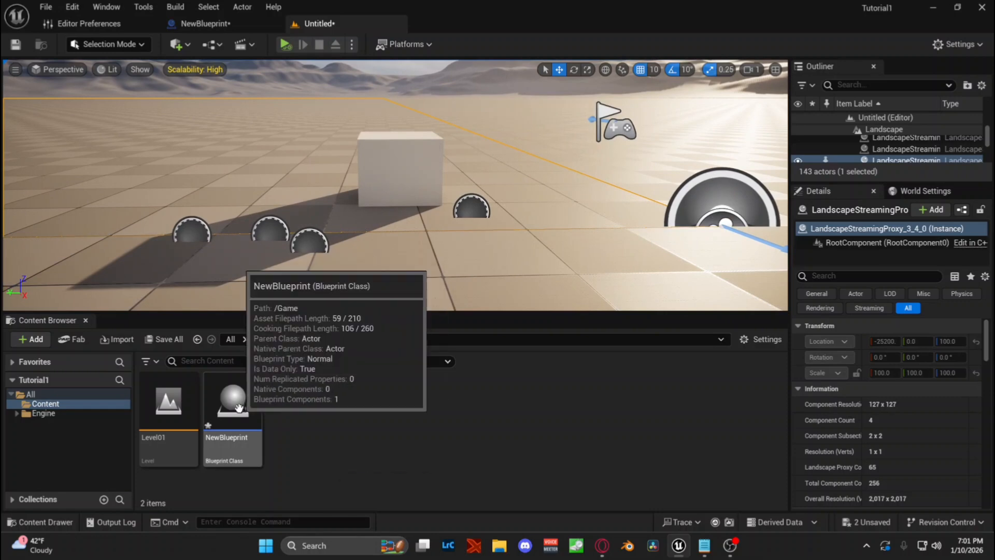
{"action": "left_click_drag", "start_coordinate": [229, 409], "coordinate": [492, 264]}
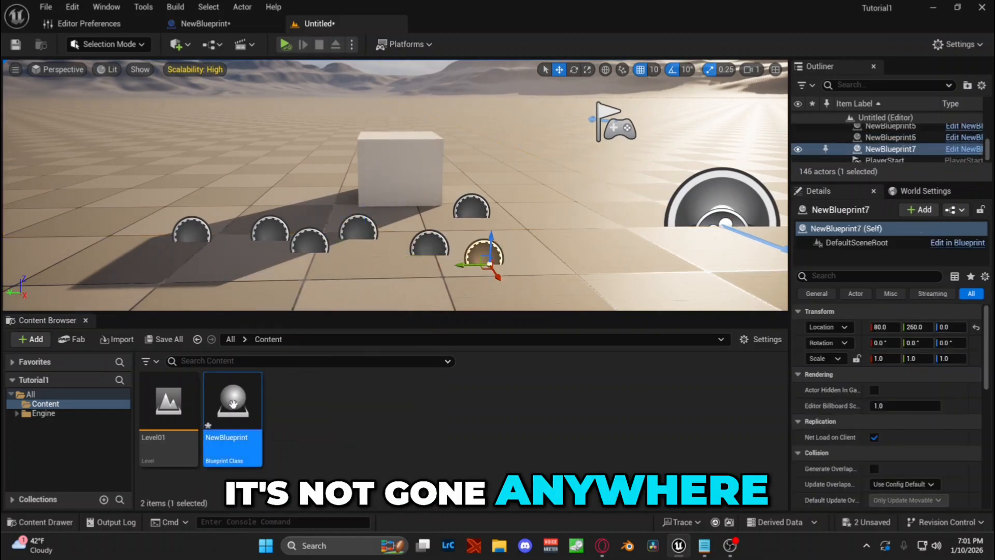
{"action": "left_click_drag", "start_coordinate": [232, 410], "coordinate": [512, 238]}
- Close the docked Content Browser to give the viewport its full height
{"action": "right_click_drag", "start_coordinate": [512, 238], "coordinate": [544, 219]}
{"action": "key", "text": "w"}
{"action": "key", "text": "s"}
{"action": "key", "text": "w"}
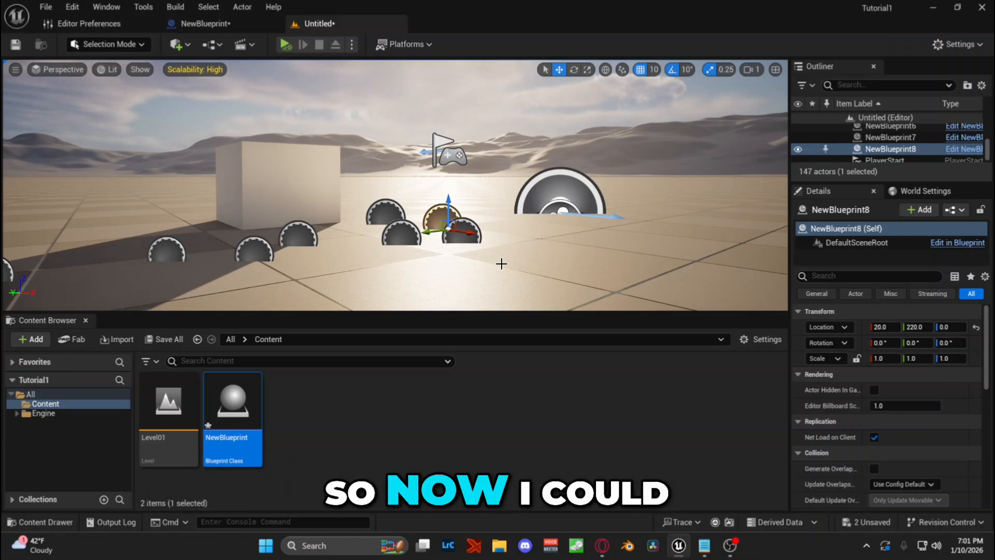
{"action": "left_click", "coordinate": [86, 320]}
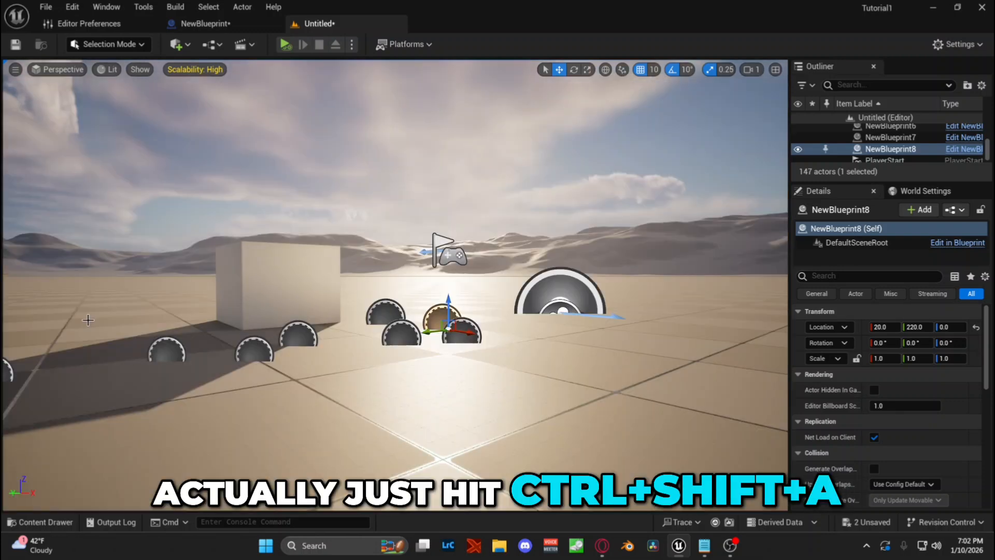
- Toggle the docked Content Browser open again, dismiss the drawer over it, and toggle the docked browser closed
{"action": "mouse_move", "coordinate": [387, 332]}
{"action": "right_mouse_down"}
{"action": "mouse_move", "coordinate": [379, 322]}
{"action": "mouse_move", "coordinate": [369, 331]}
{"action": "mouse_move", "coordinate": [387, 332]}
{"action": "mouse_move", "coordinate": [332, 340]}
{"action": "mouse_move", "coordinate": [311, 362]}
{"action": "mouse_move", "coordinate": [396, 332]}
{"action": "mouse_move", "coordinate": [396, 343]}
{"action": "right_mouse_up"}
{"action": "key", "text": "w"}
{"action": "scroll", "coordinate": [383, 332], "scroll_direction": "down", "scroll_amount": 1}
{"action": "key", "text": "d"}
{"action": "key", "text": "ctrl+space"}
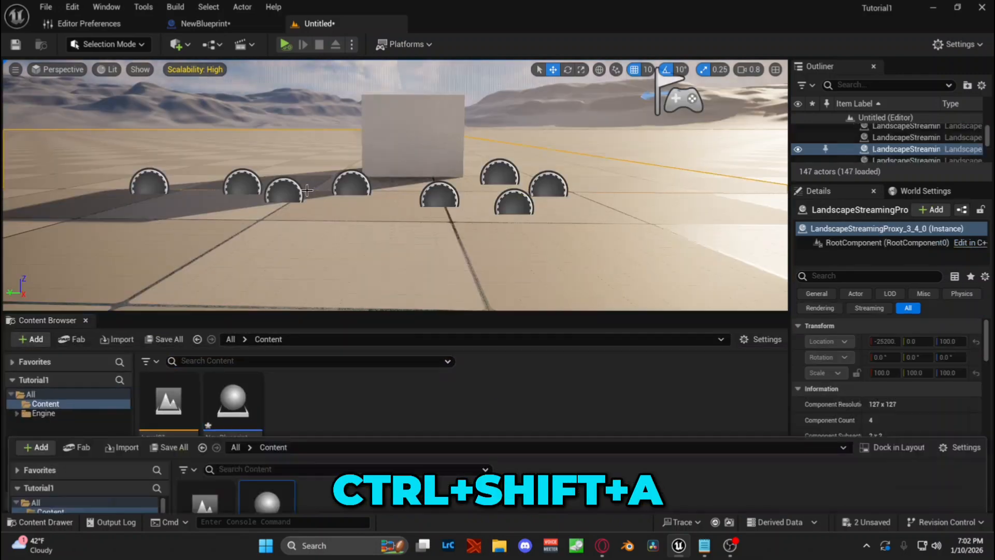
{"action": "left_click", "coordinate": [306, 191]}
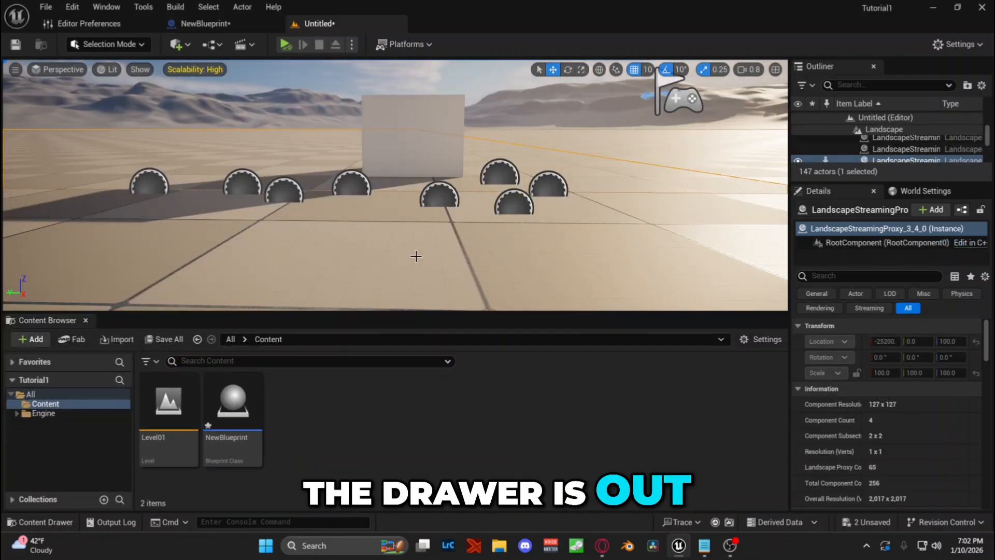
{"action": "key", "text": "ctrl+shift+a"}
{"action": "key", "text": "a"}
{"action": "right_click_drag", "start_coordinate": [244, 344], "coordinate": [373, 368]}
{"action": "key", "text": "s"}
{"action": "right_click_drag", "start_coordinate": [292, 345], "coordinate": [334, 324]}
{"action": "key", "text": "w"}
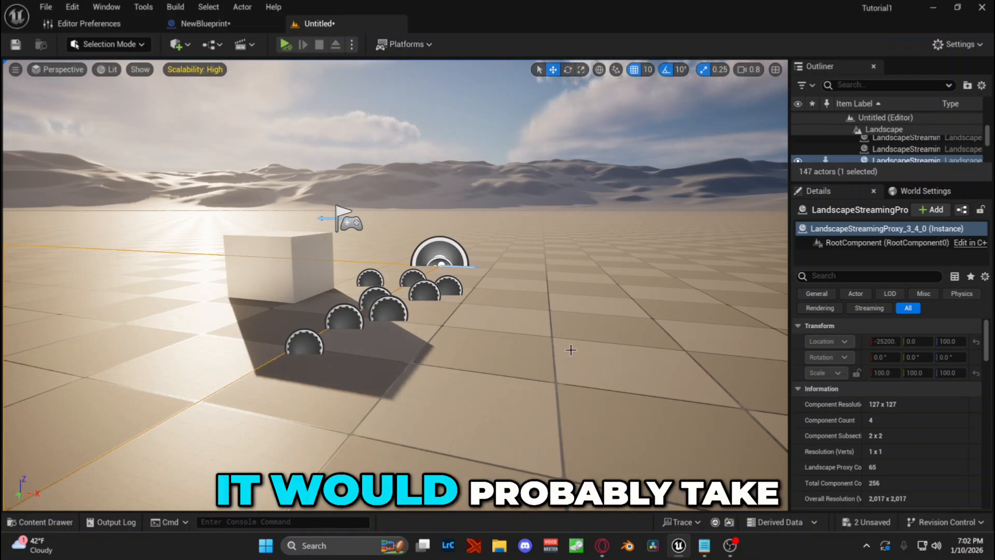
{"action": "right_click_drag", "start_coordinate": [596, 395], "coordinate": [532, 374]}
{"action": "key", "text": "d"}
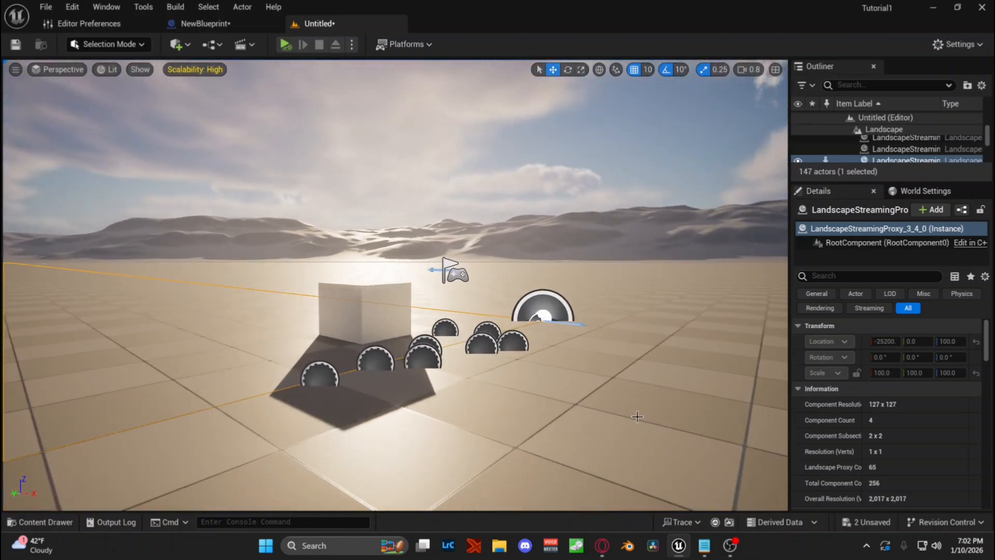
{"action": "right_click_drag", "start_coordinate": [642, 417], "coordinate": [635, 415]}
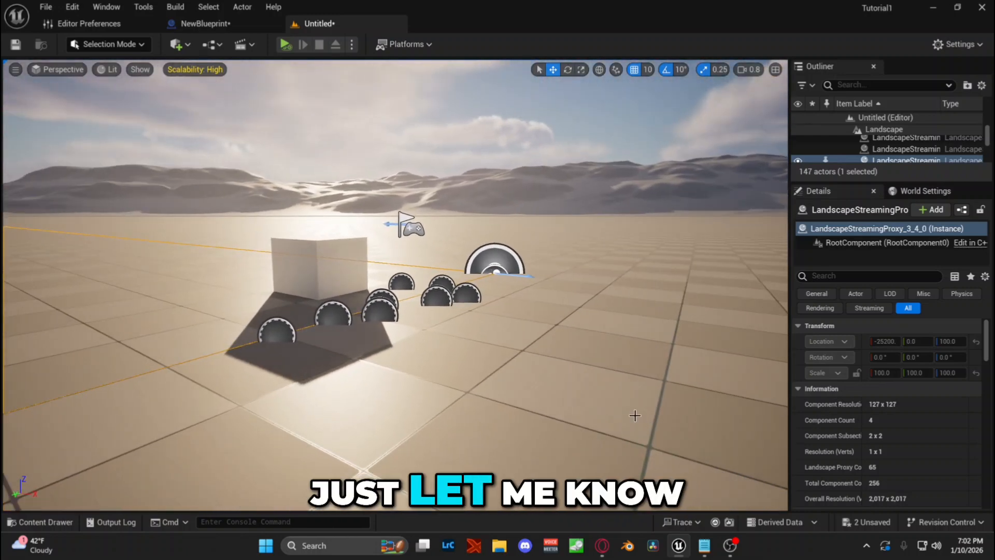